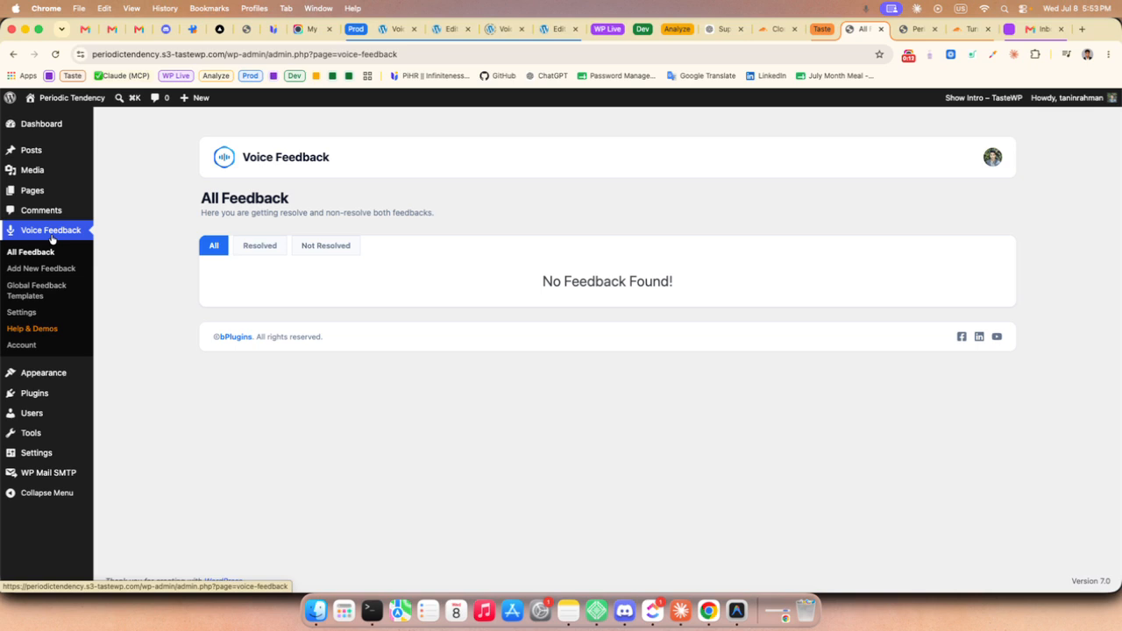
- Open the Voice Feedback plugin's Spam Protection settings and set the rate limit's maximum submissions to 1
left_click(22, 313)
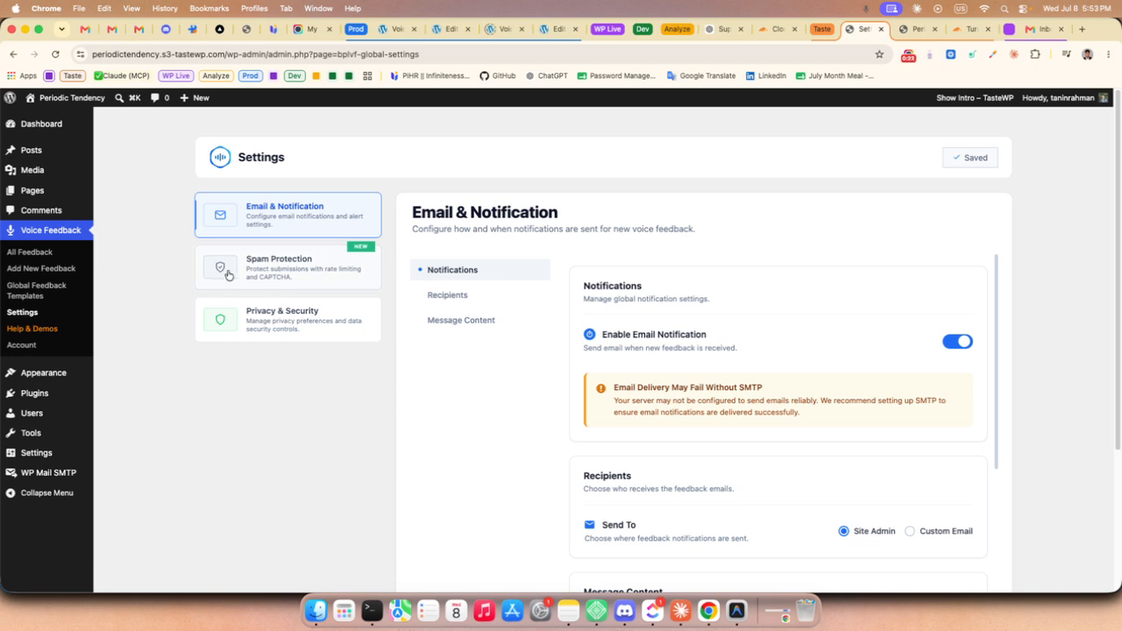
left_click(291, 275)
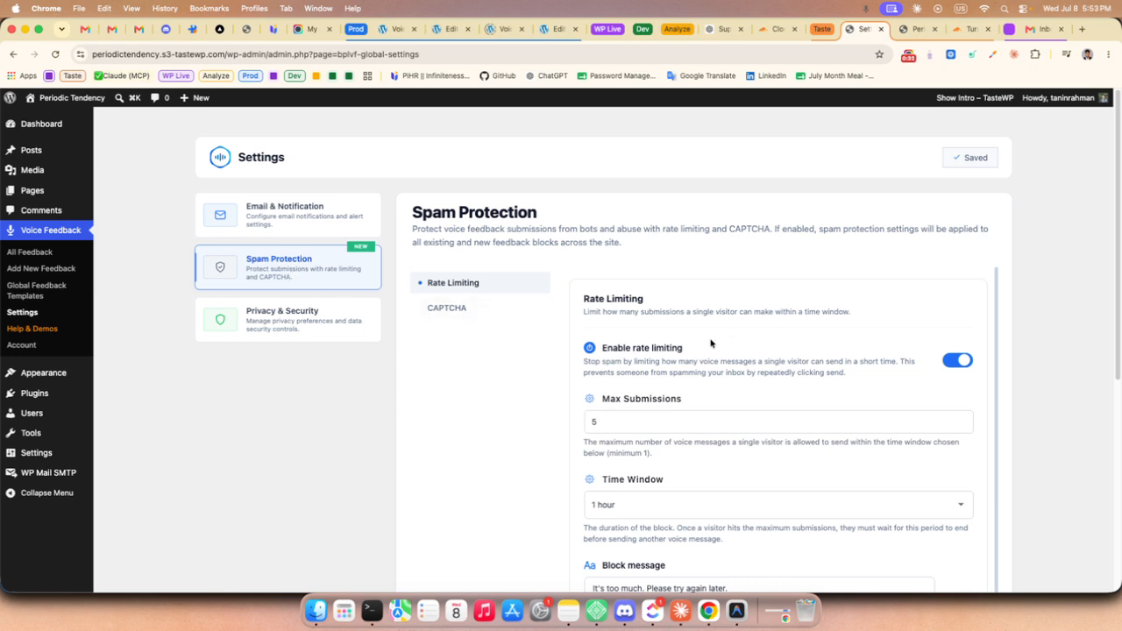
scroll(707, 346, "down", 1)
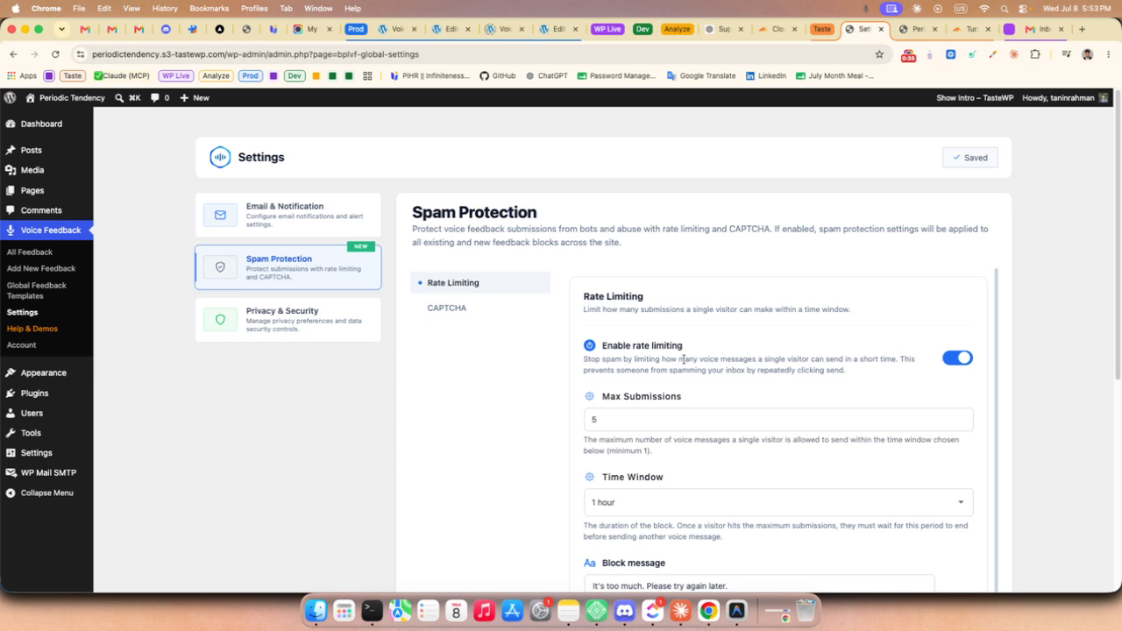
scroll(683, 359, "down", 1)
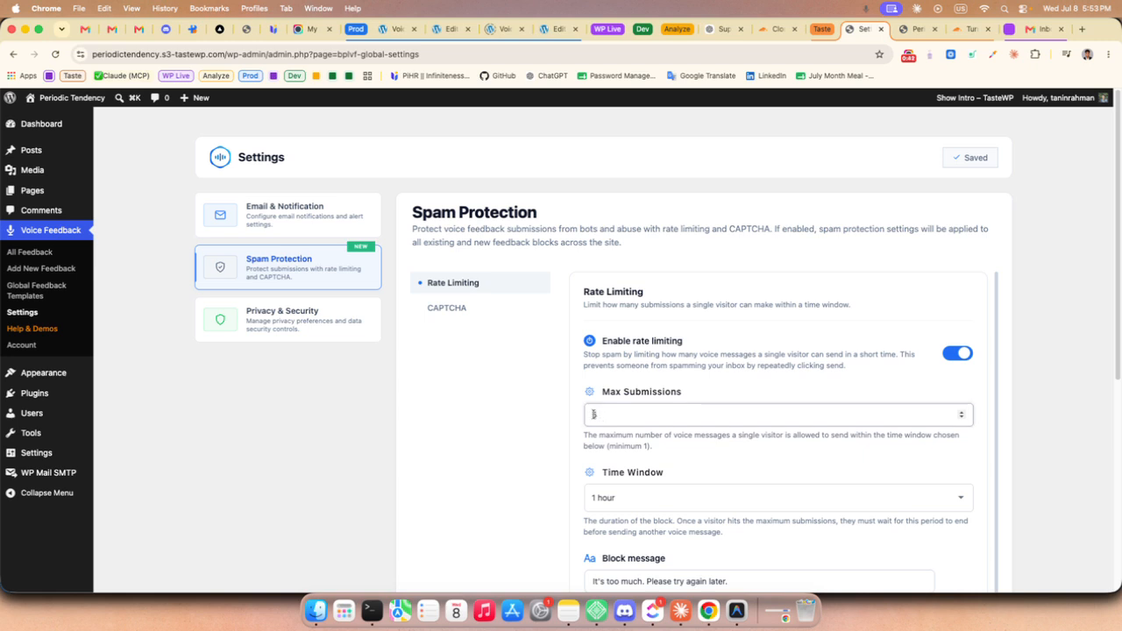
key("BackSpace")
type("1")
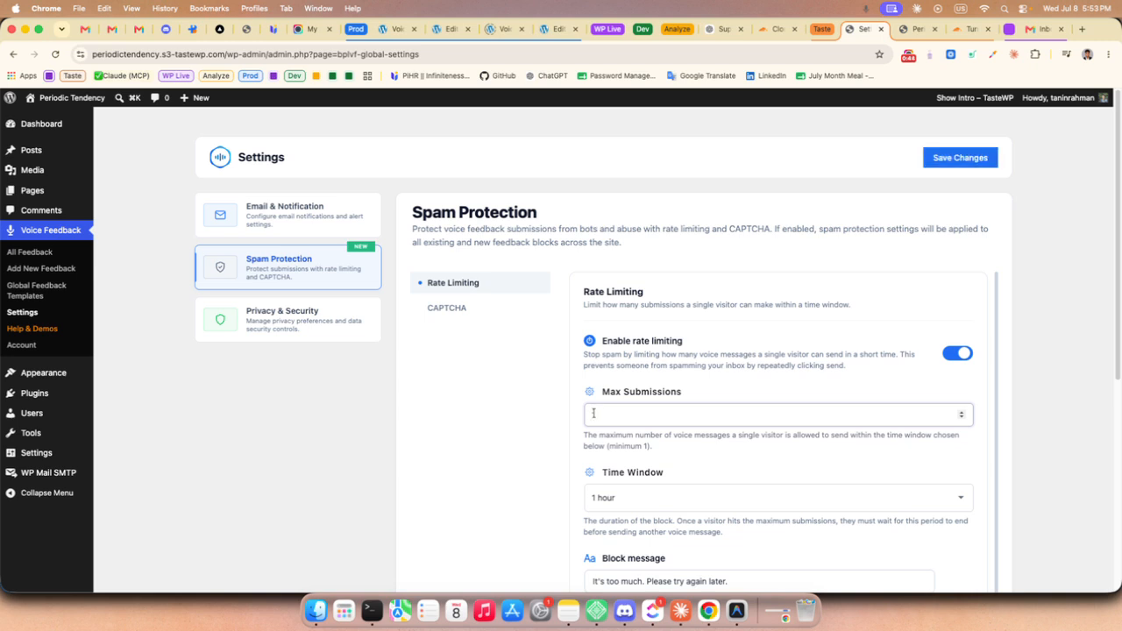
- Set the rate-limit block message to "You have reached the limit. Please try after sometime." and save the settings
scroll(702, 441, "down", 2)
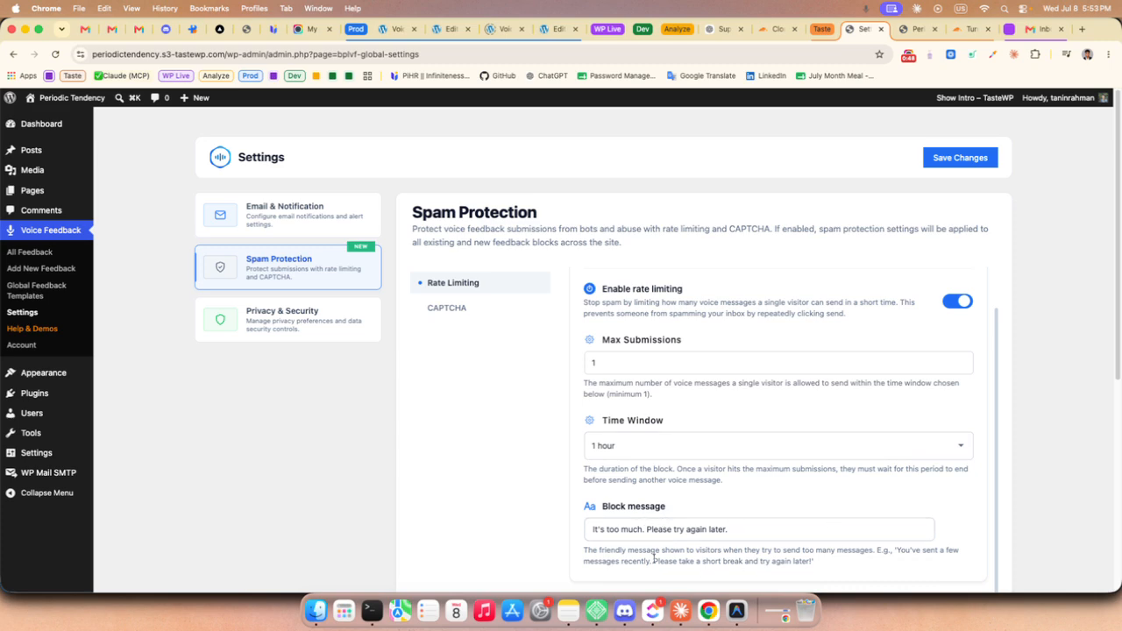
left_click_drag(734, 531, 580, 536)
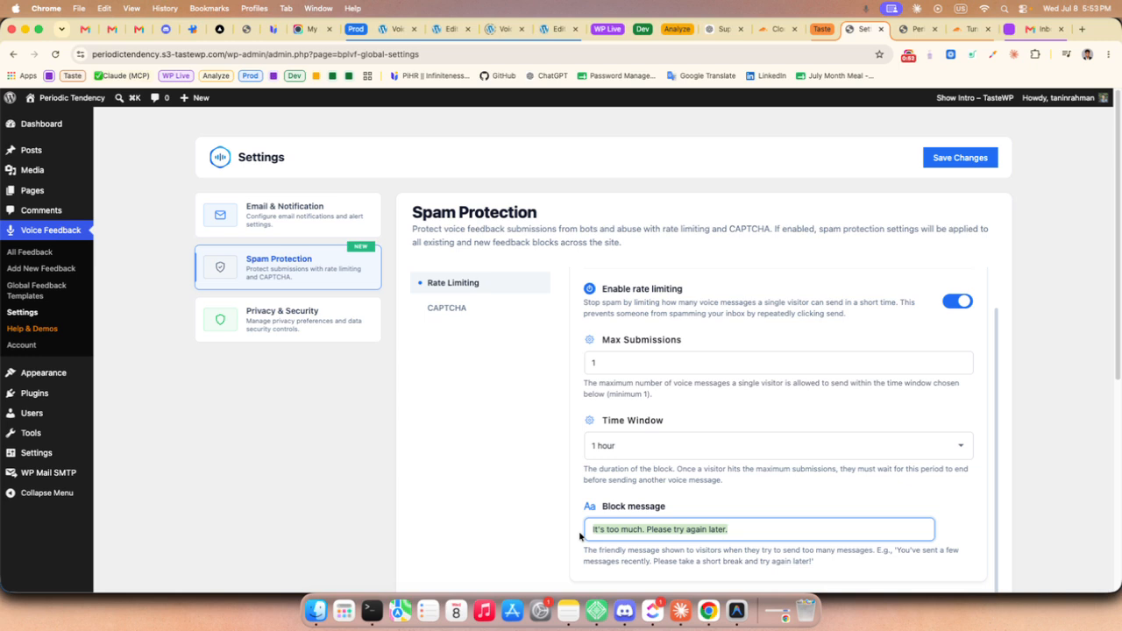
type("You have")
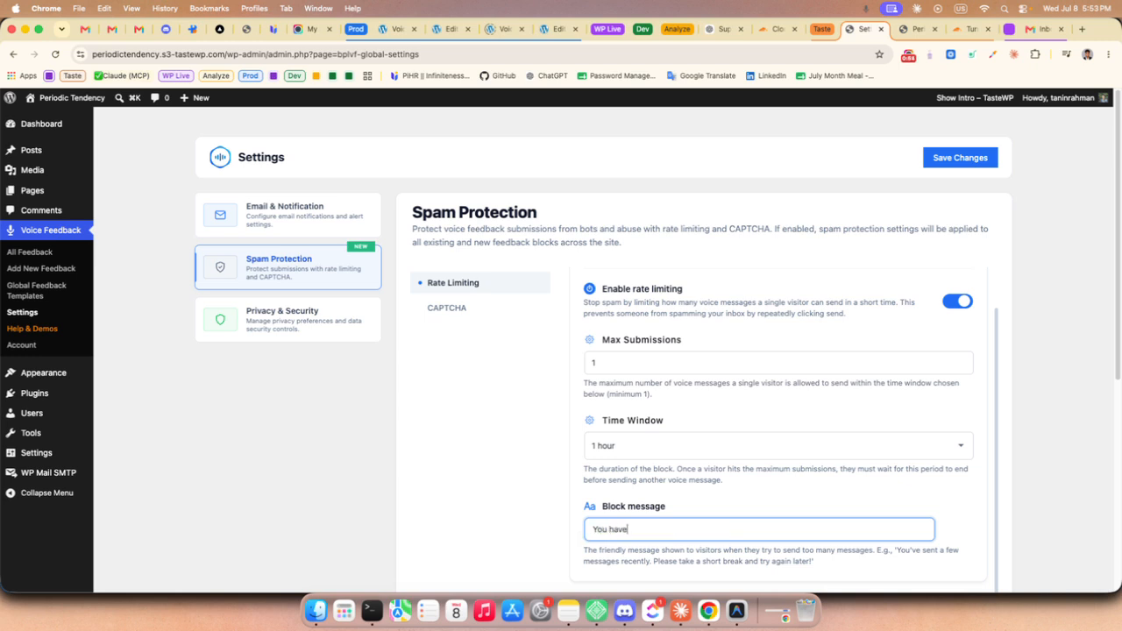
type(" reached the limit  Please try ")
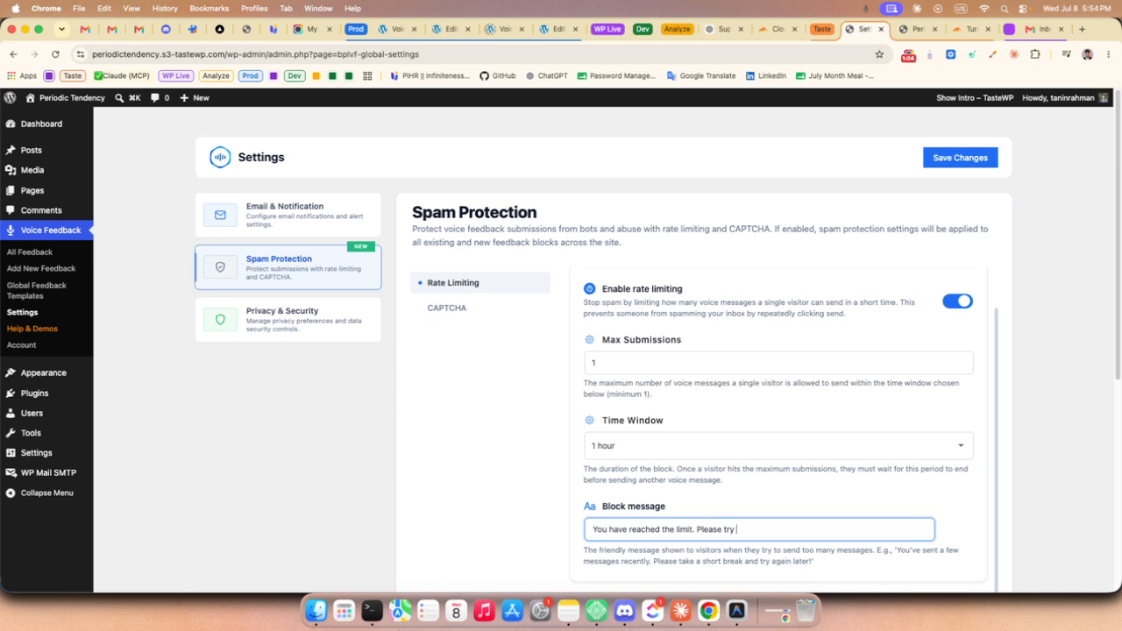
type("agter sometime.")
left_click(954, 161)
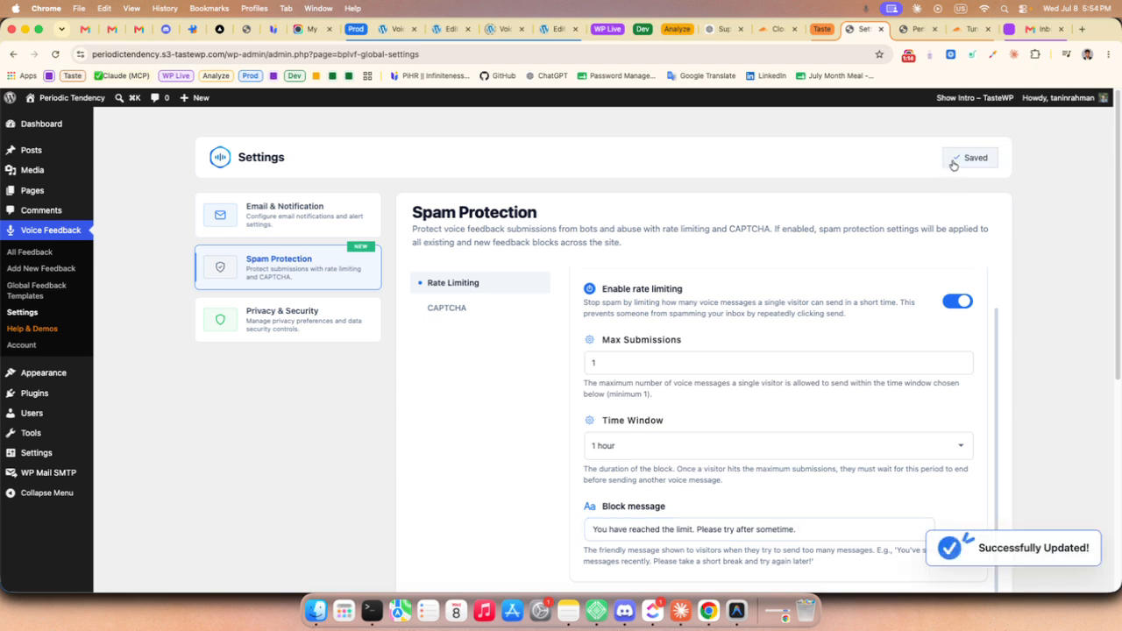
- Reload the site's front page, record a voice message in the Voice Feedback widget and try to send it
left_click(918, 25)
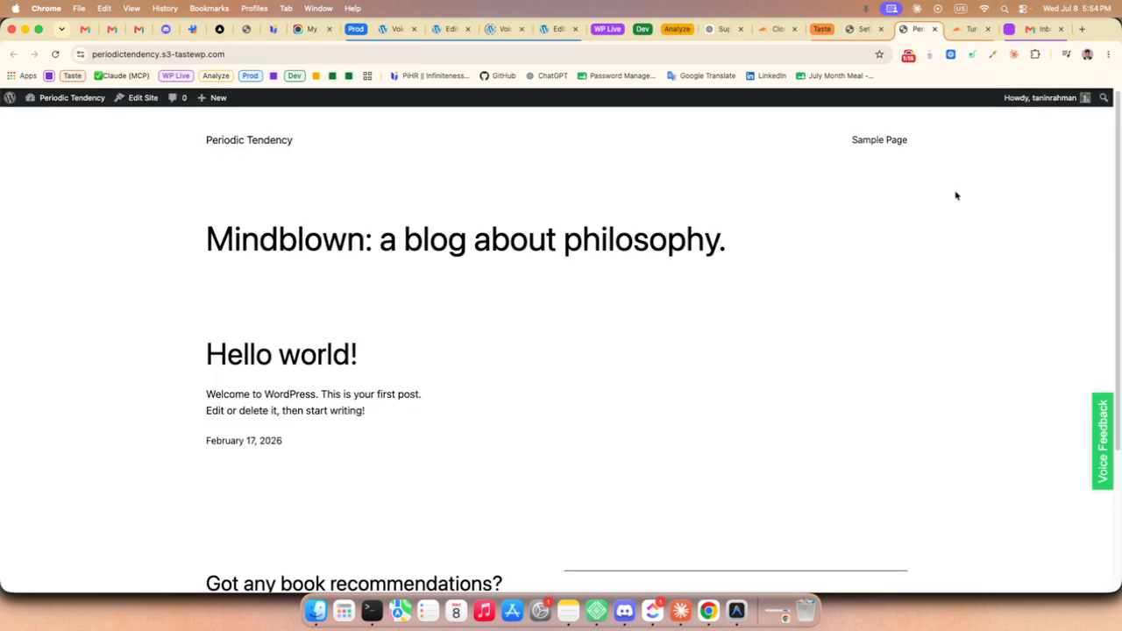
right_click(668, 217)
left_click(1103, 438)
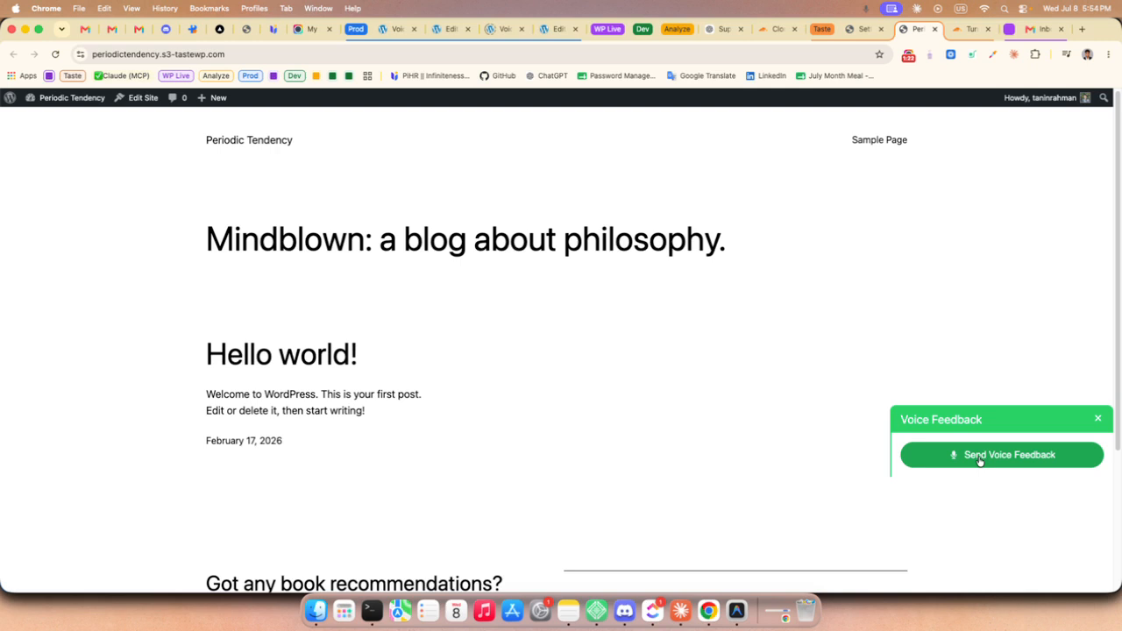
left_click(979, 457)
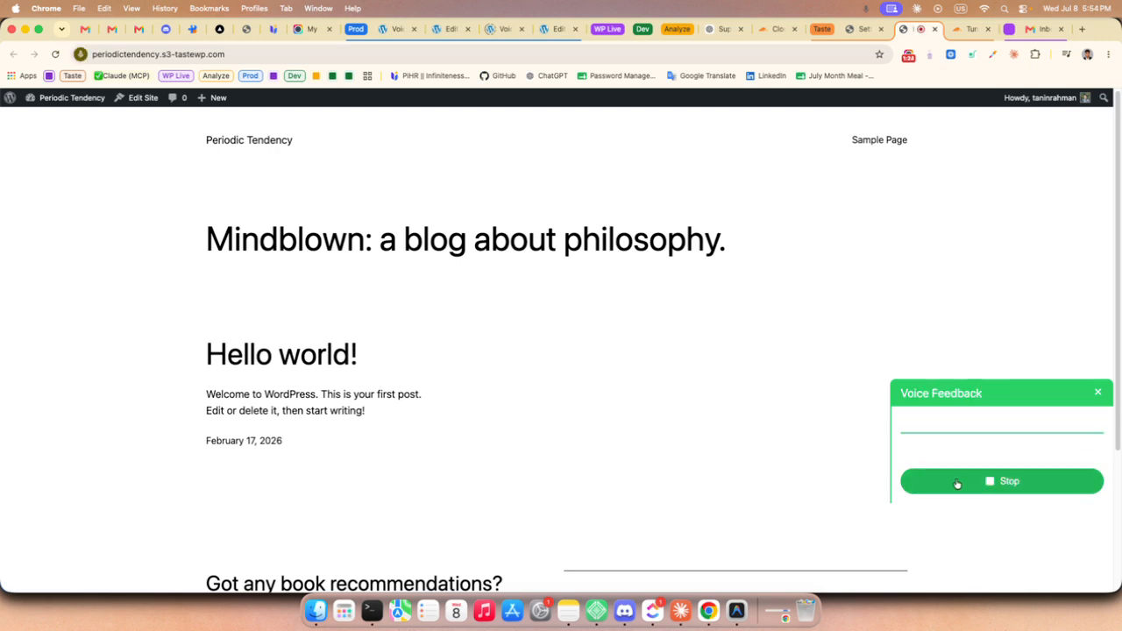
left_click(961, 481)
left_click(1057, 465)
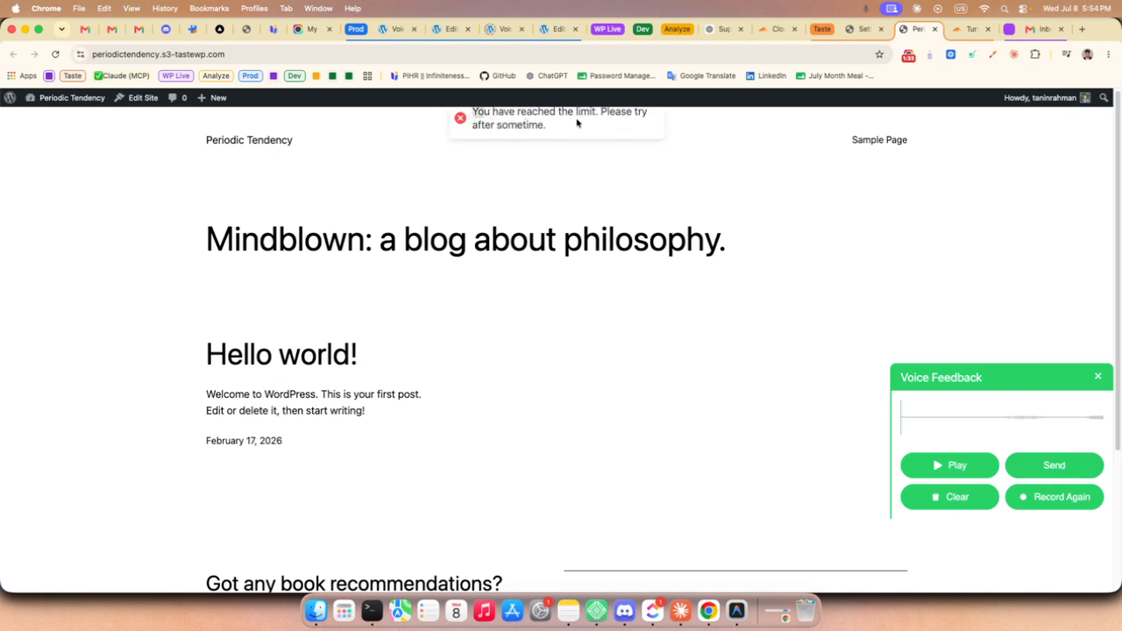
- Return to the Spam Protection settings and enable the CAPTCHA requirement before submission
left_click(871, 30)
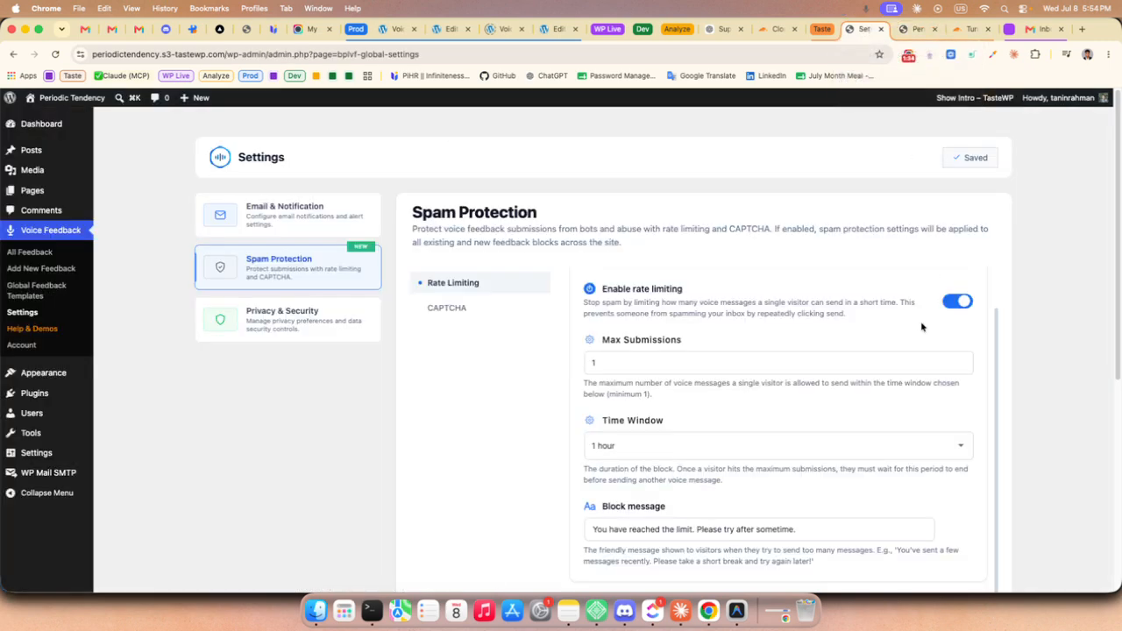
left_click(471, 321)
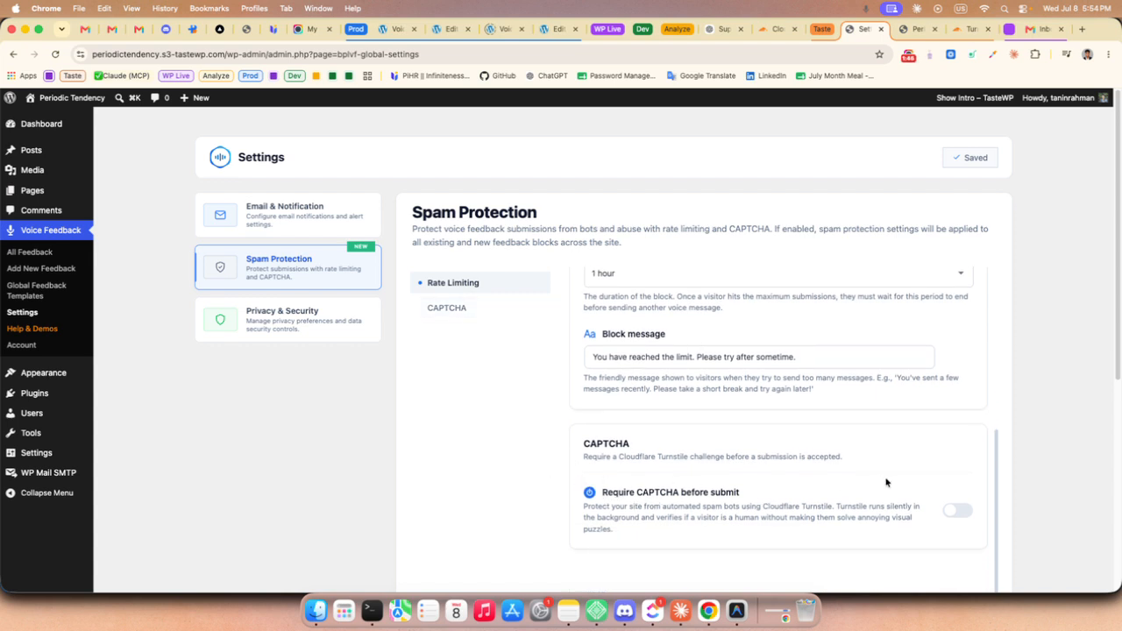
left_click(955, 510)
- Examine the Cloudflare Turnstile key setup guide, the site and secret key fields, the verification widget mode and the verification failure option
scroll(746, 509, "down", 1)
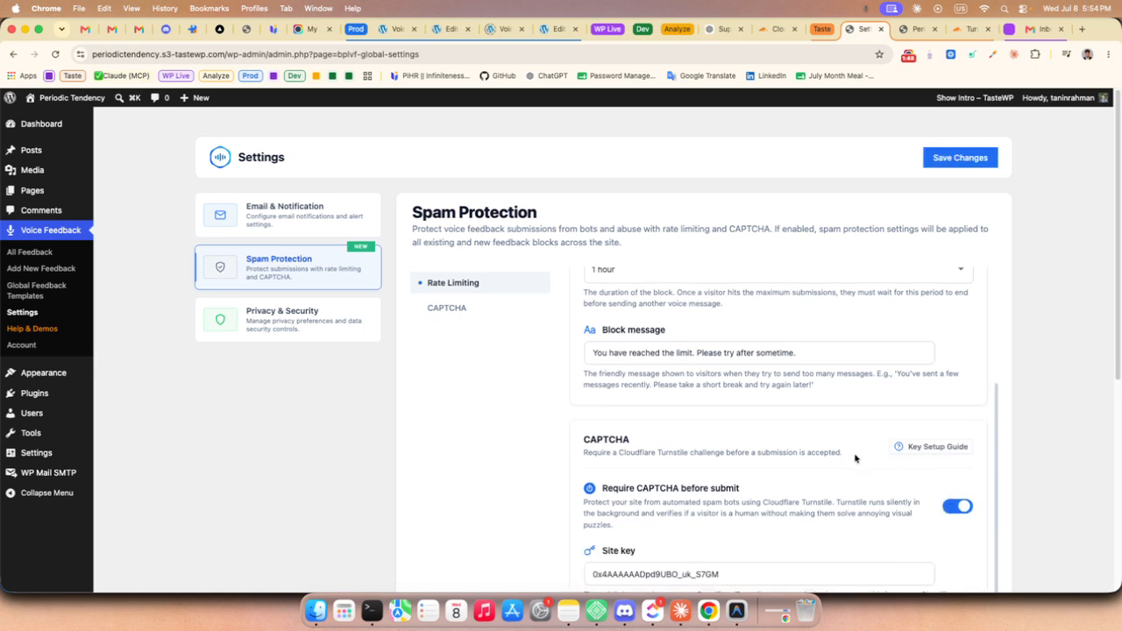
scroll(675, 504, "down", 1)
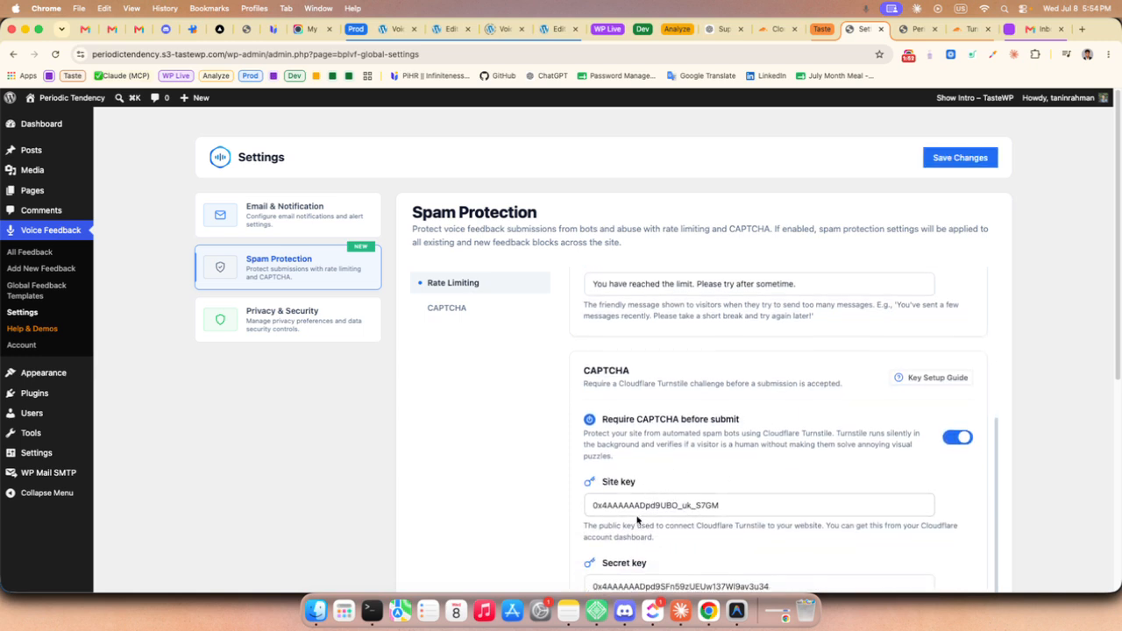
scroll(638, 519, "down", 1)
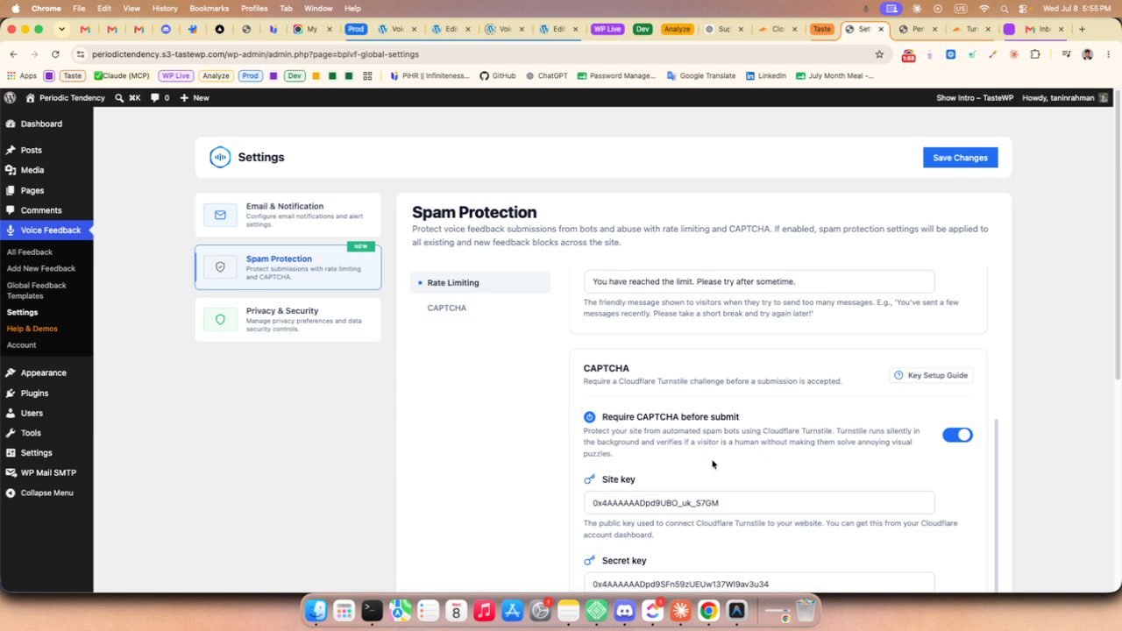
left_click(923, 376)
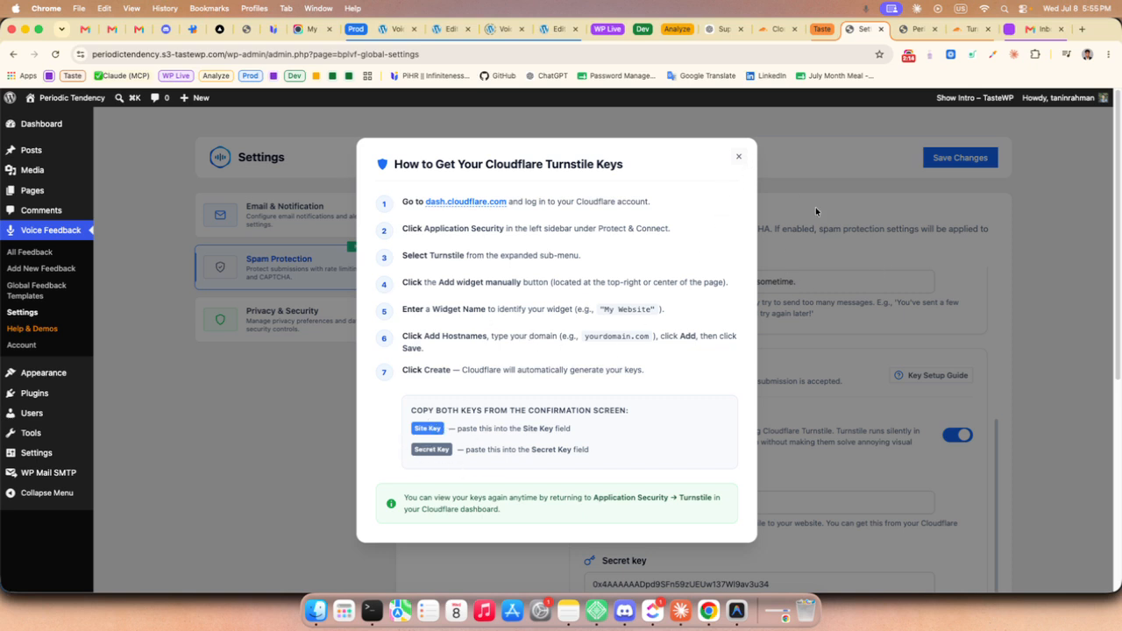
left_click(735, 159)
scroll(744, 388, "down", 4)
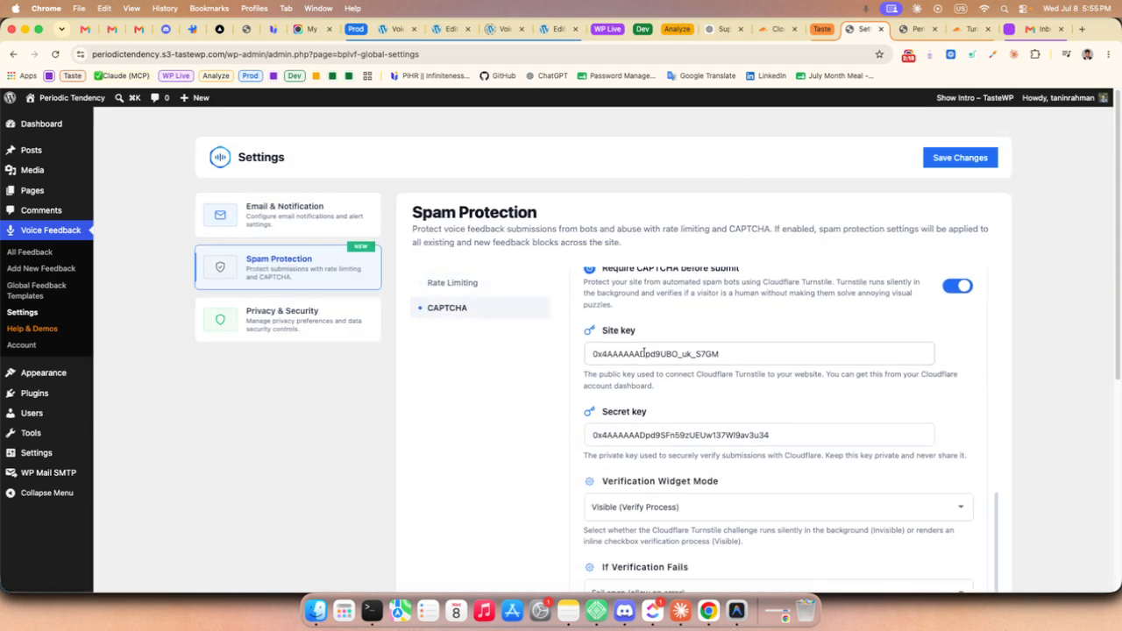
scroll(681, 420, "down", 2)
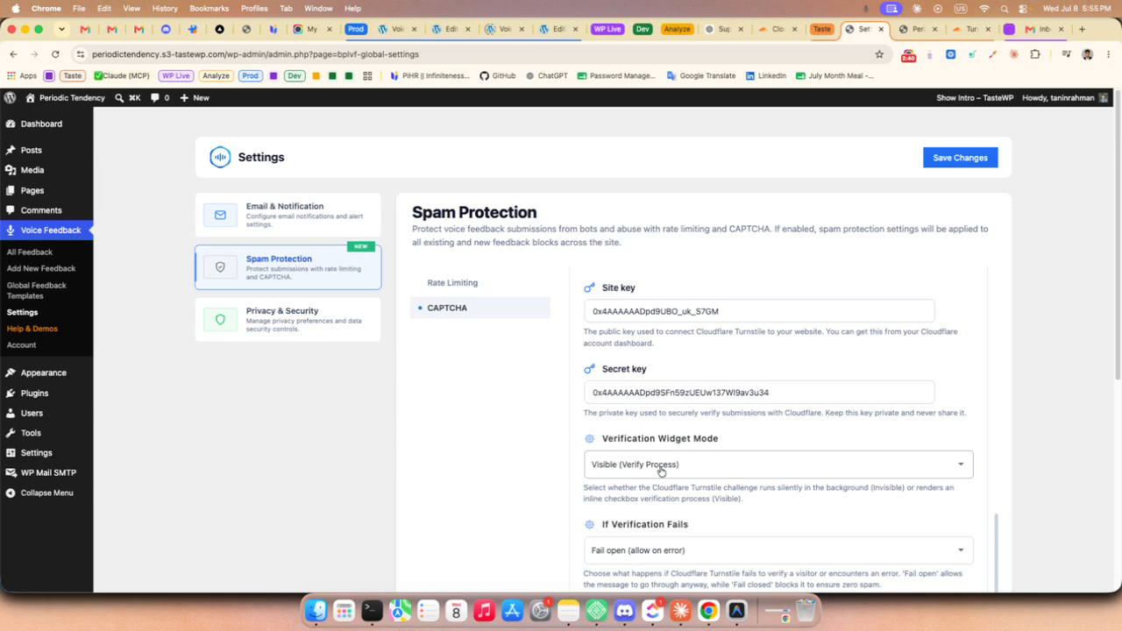
scroll(683, 459, "down", 1)
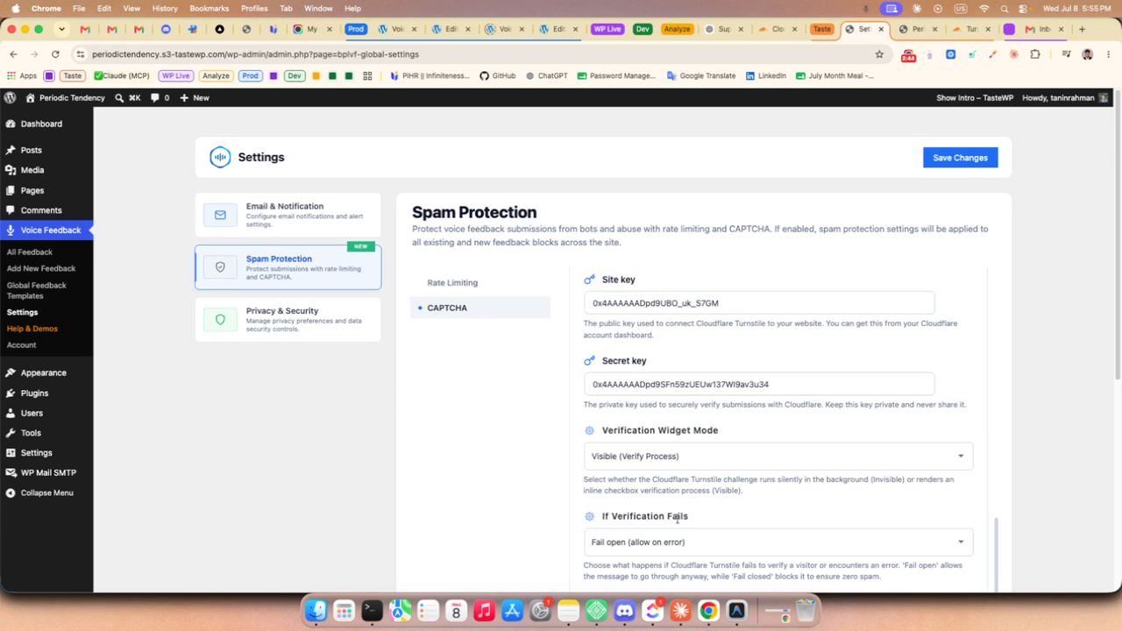
scroll(632, 548, "down", 1)
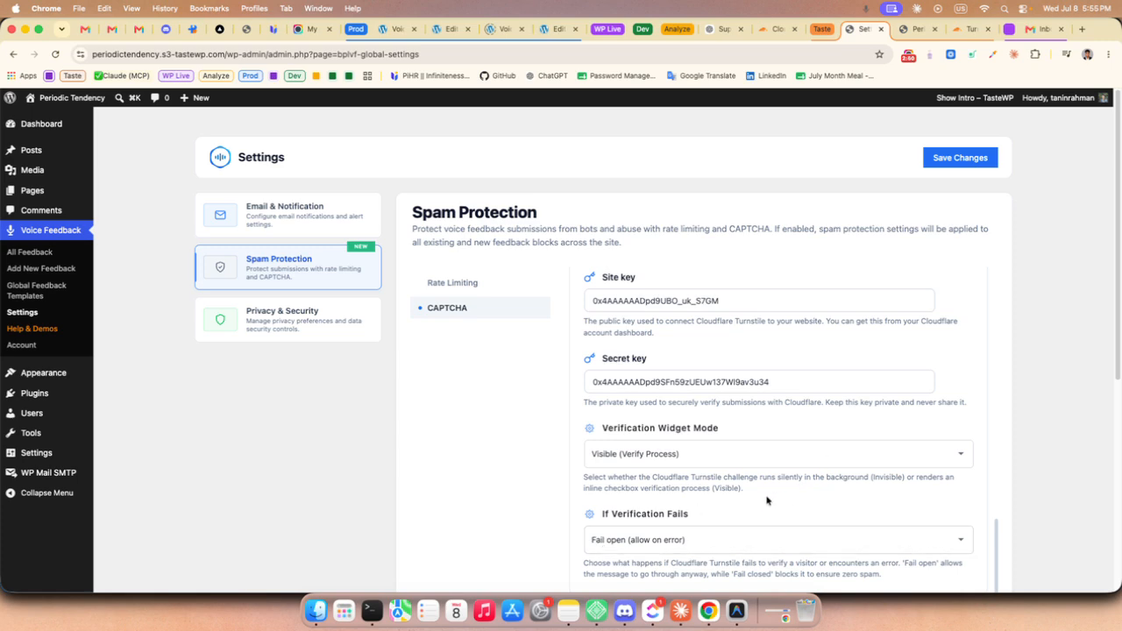
- Set the rate limit's maximum submissions to 10 and save the Spam Protection settings
scroll(769, 498, "up", 5)
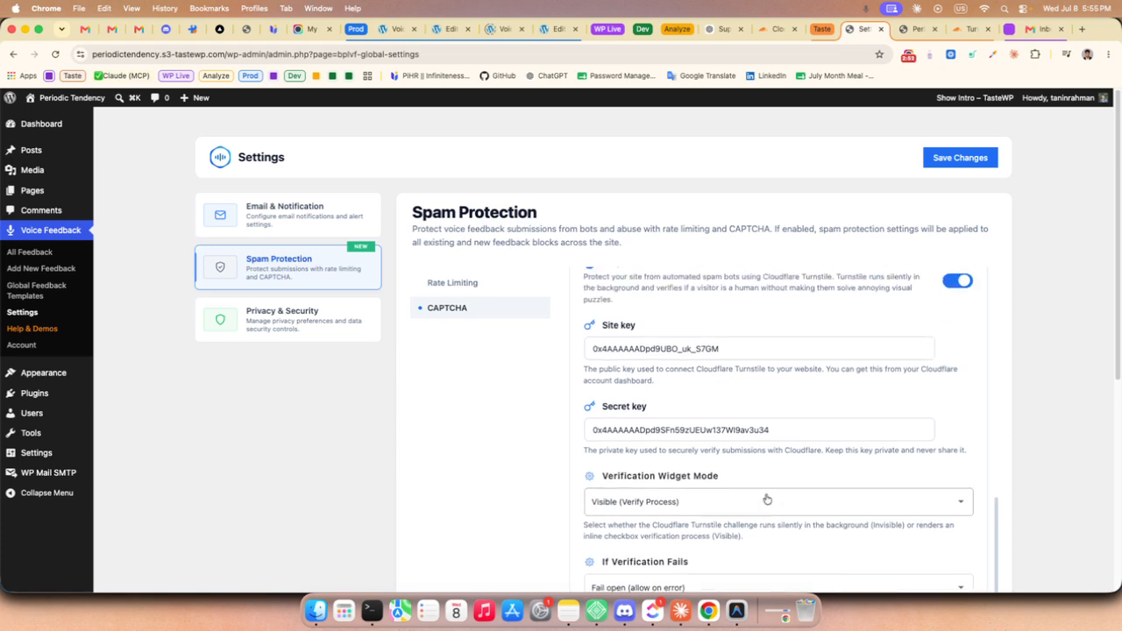
scroll(769, 501, "up", 2)
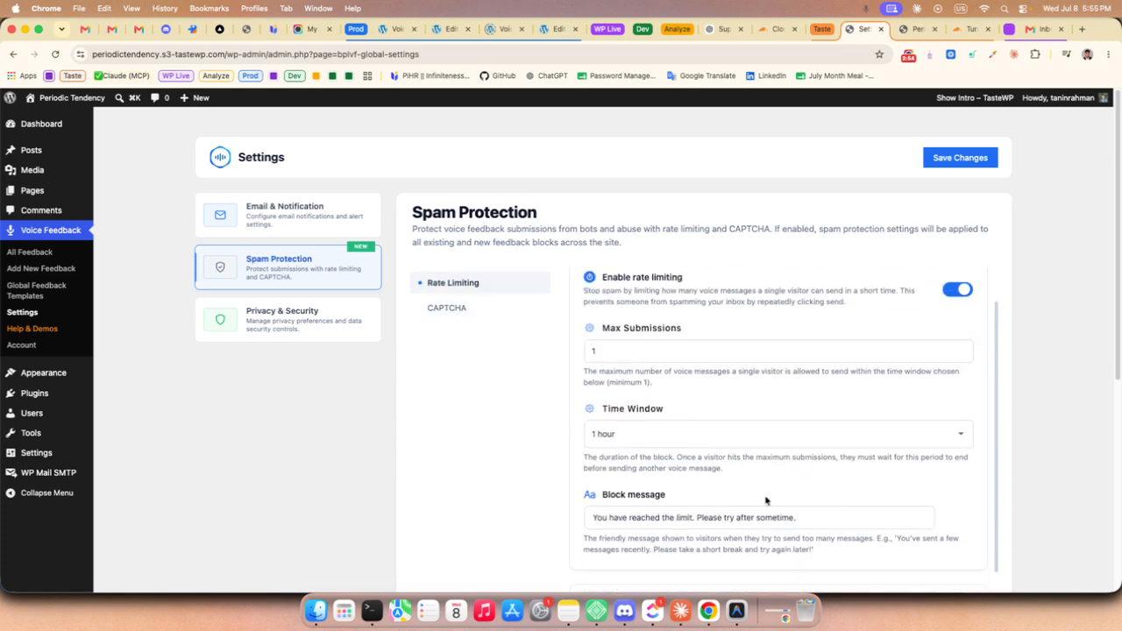
left_click_drag(606, 353, 584, 353)
left_click(584, 353)
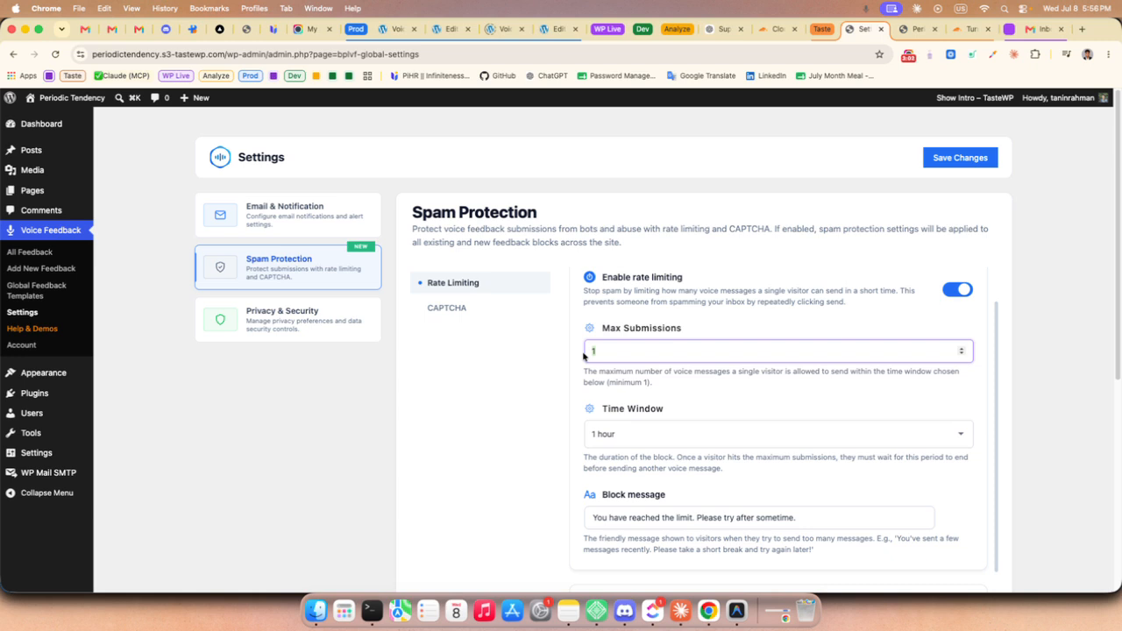
type("10")
left_click(960, 157)
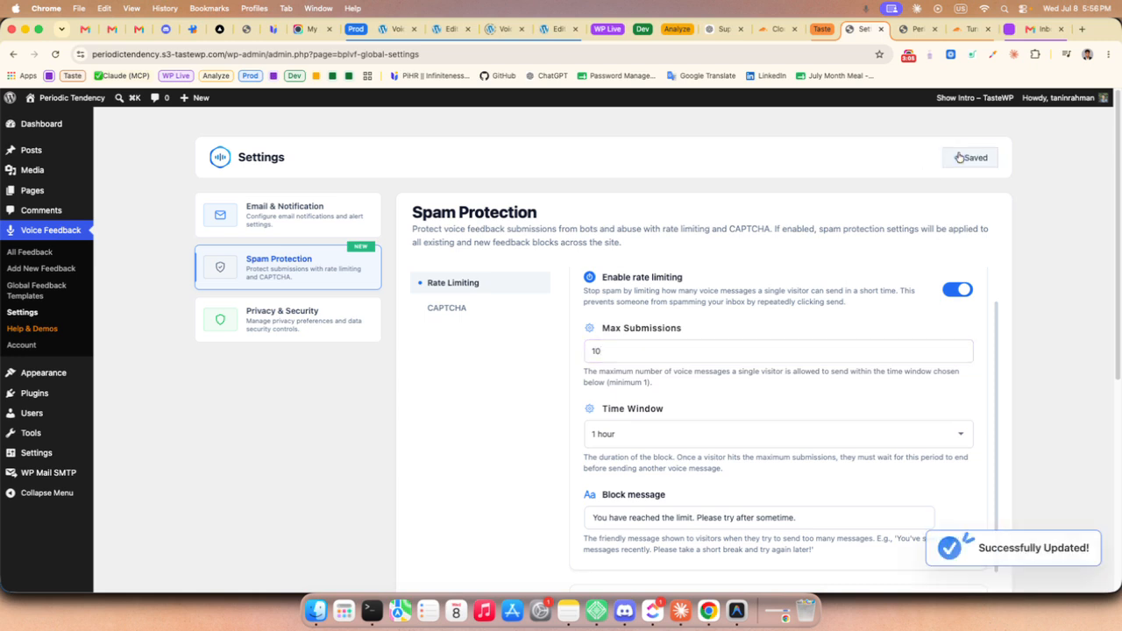
- Reload the site's front page and record a new voice message in the Voice Feedback widget
left_click(914, 29)
right_click(714, 163)
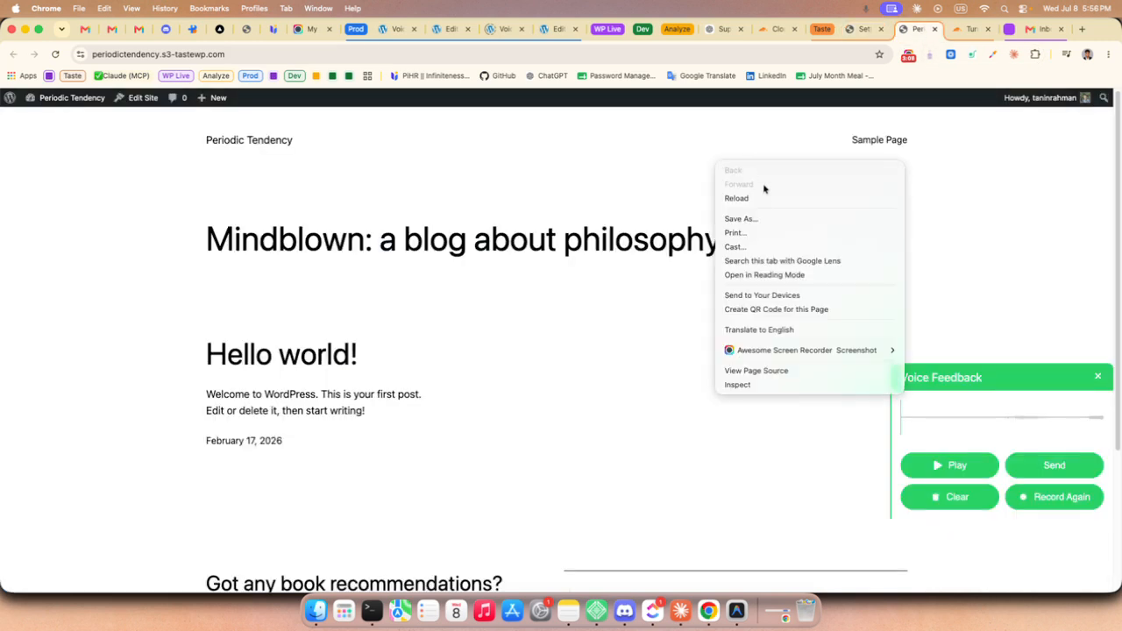
left_click(762, 200)
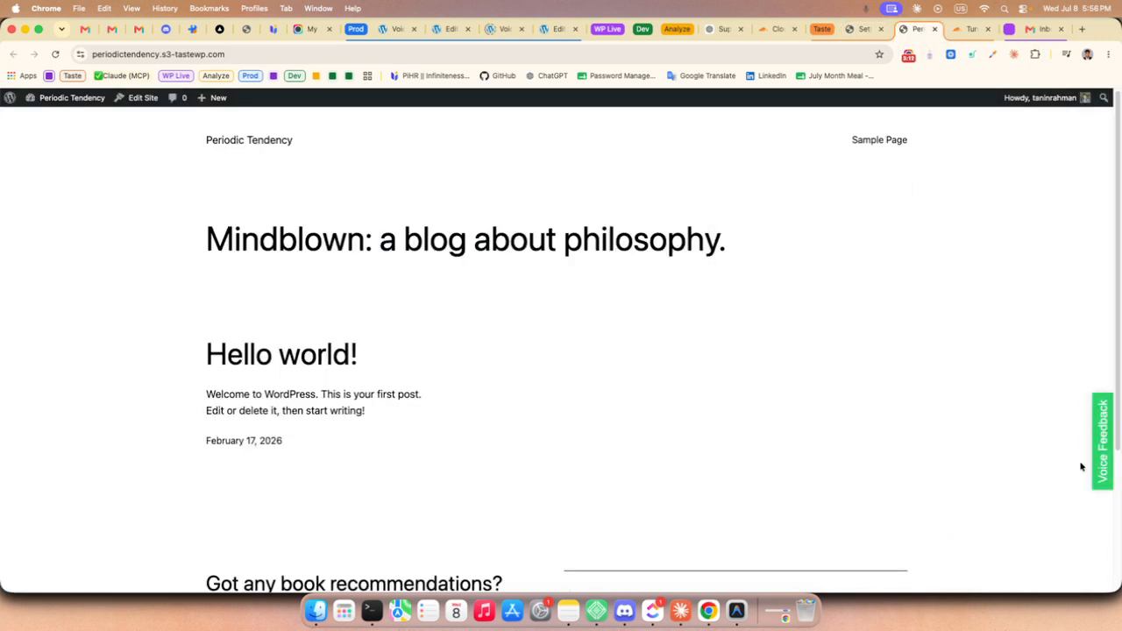
left_click(1101, 447)
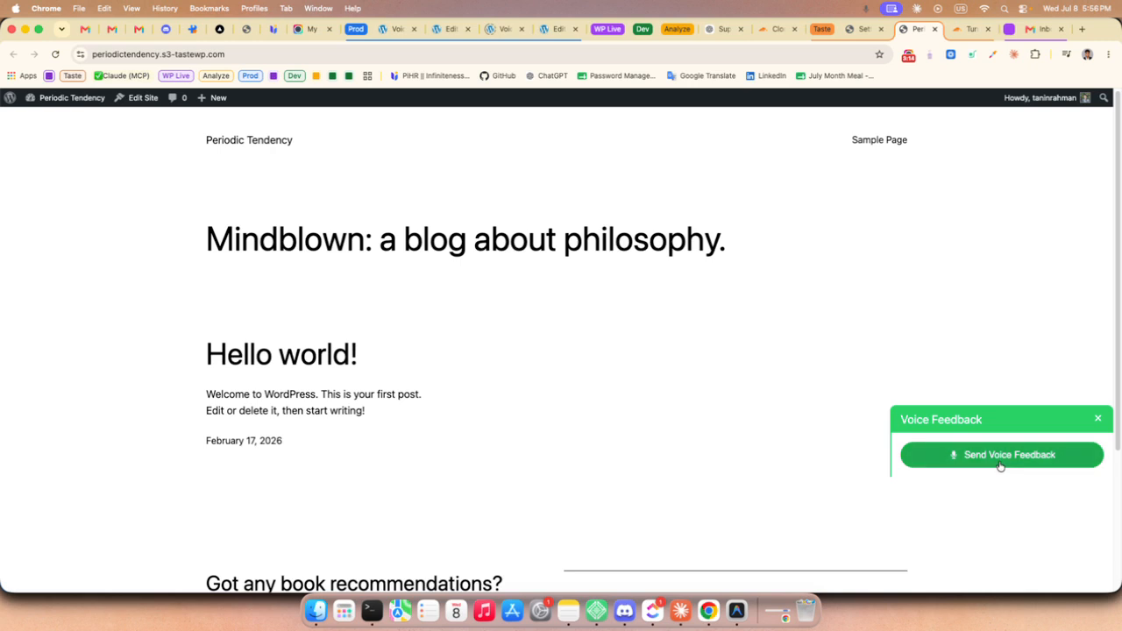
left_click(999, 463)
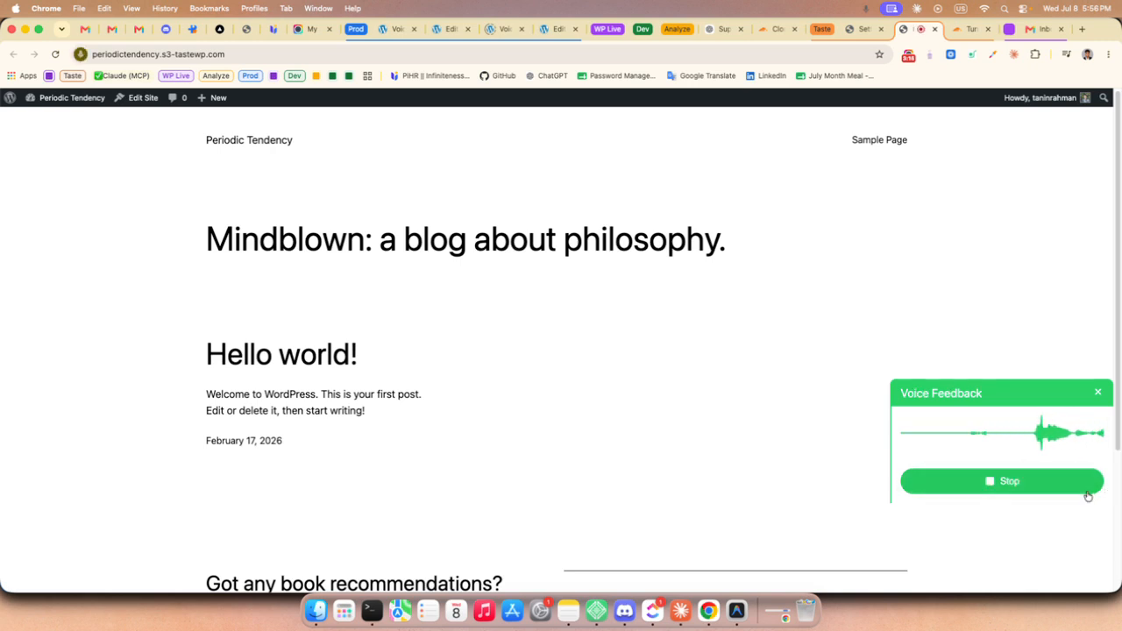
left_click(1015, 483)
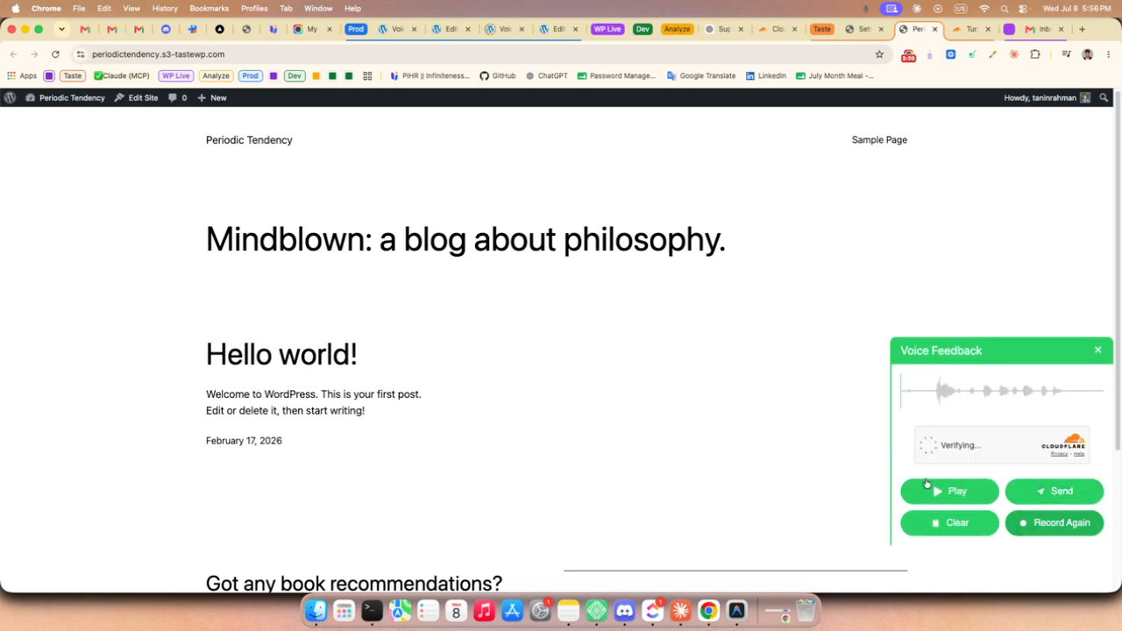